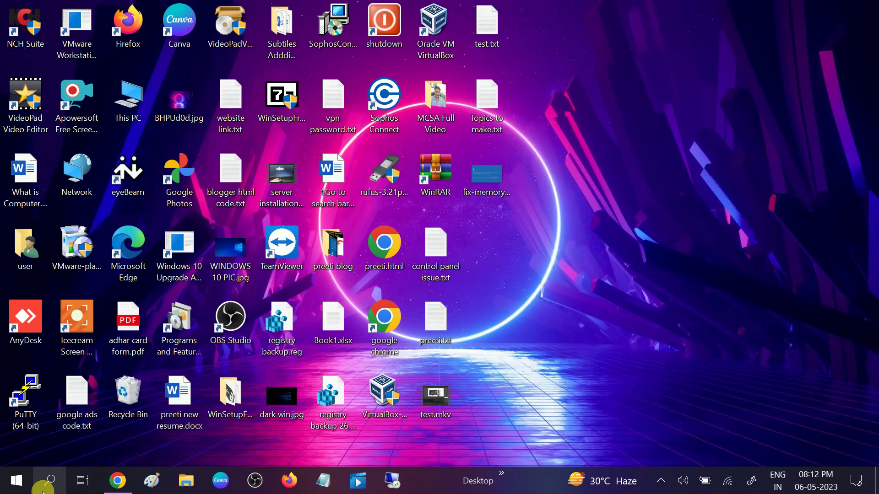
# - Find Device Manager with a 'devi' Windows search and open it
pyautogui.click(43, 488)
pyautogui.write('dev')
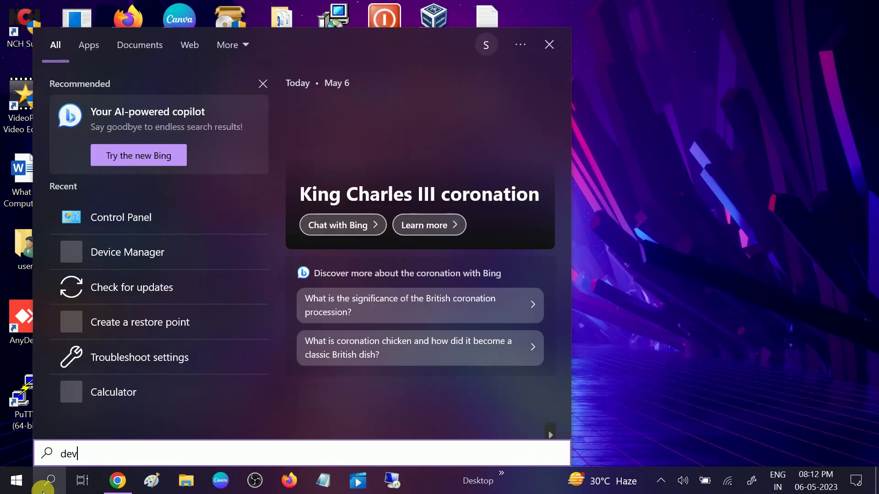
pyautogui.write('i')
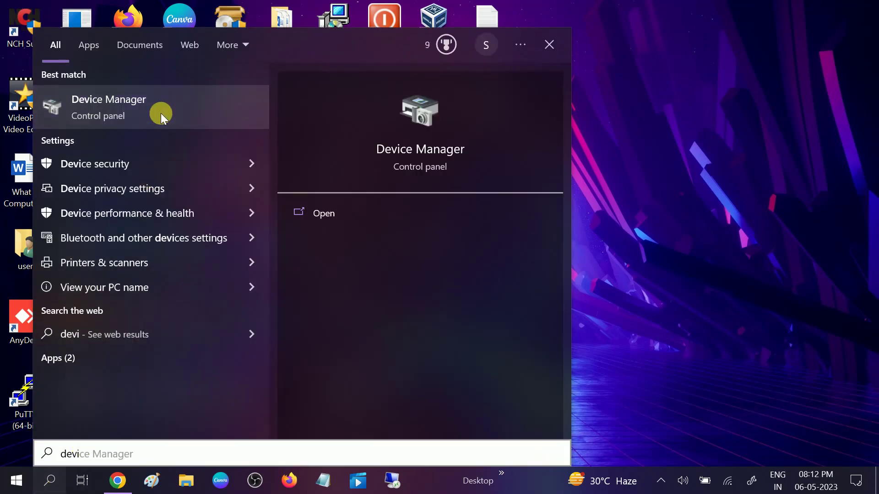
pyautogui.click(161, 114)
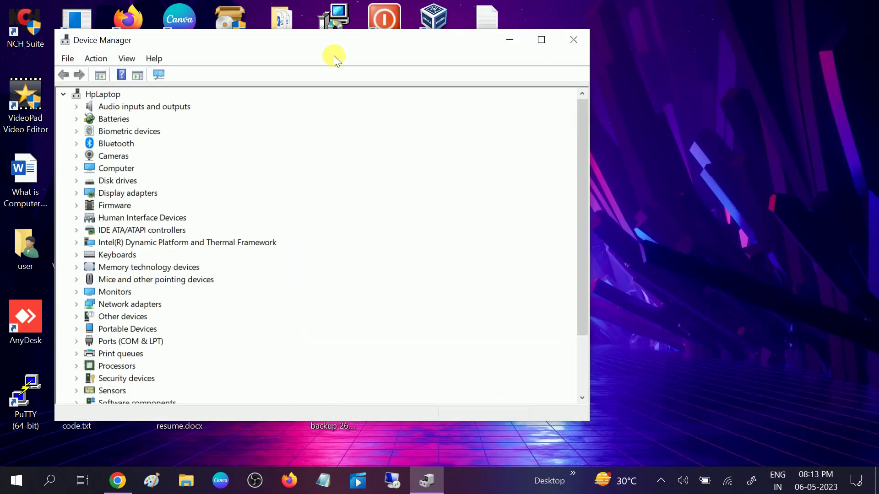
# - Tick 'Allow this device to wake the computer' in the HID-compliant mouse's Power Management properties
pyautogui.moveTo(303, 42); pyautogui.dragTo(491, 22)
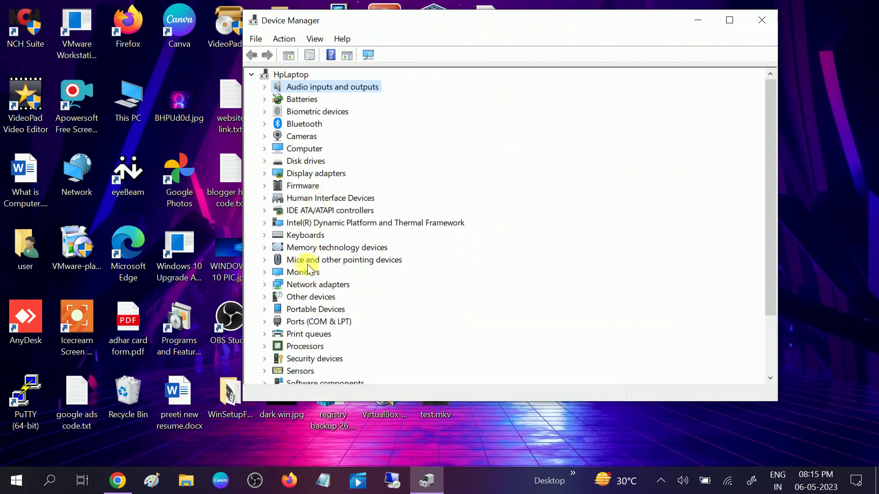
pyautogui.click(268, 262)
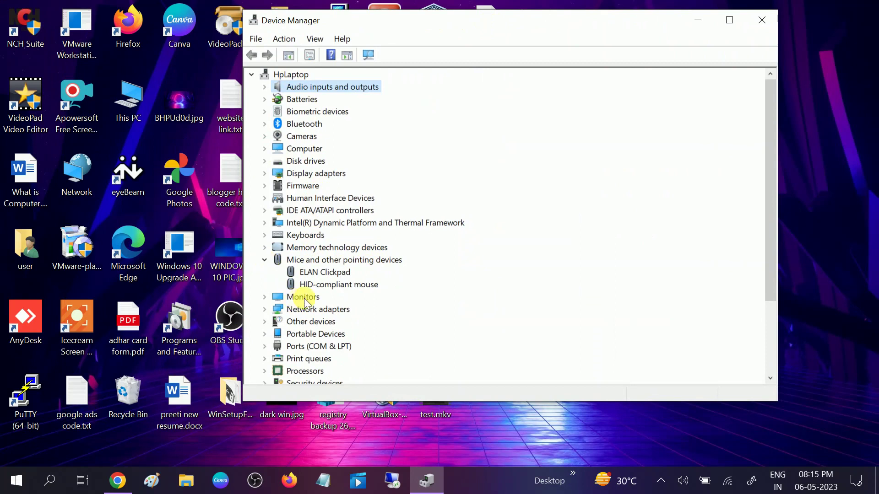
pyautogui.click(312, 286)
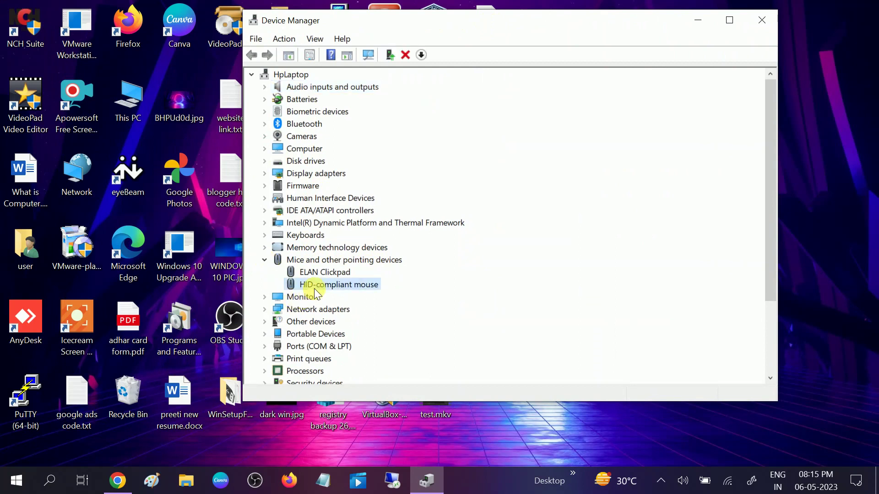
pyautogui.rightClick(353, 286)
pyautogui.click(395, 364)
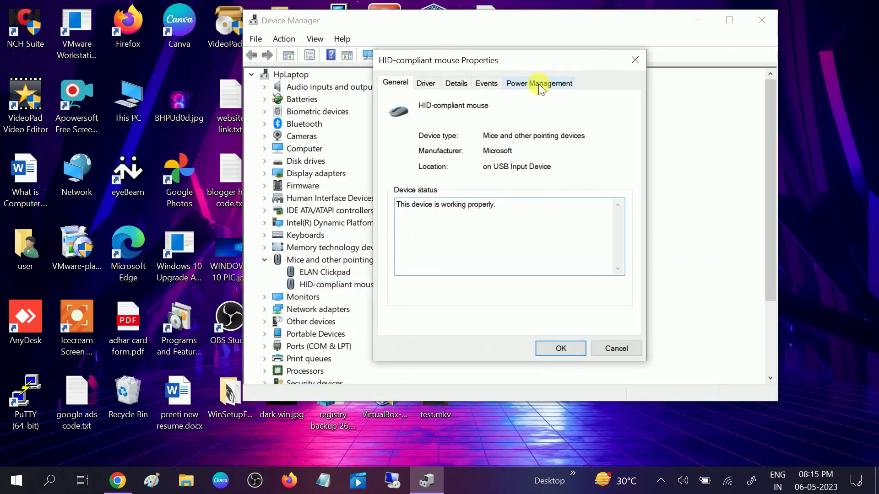
pyautogui.click(540, 85)
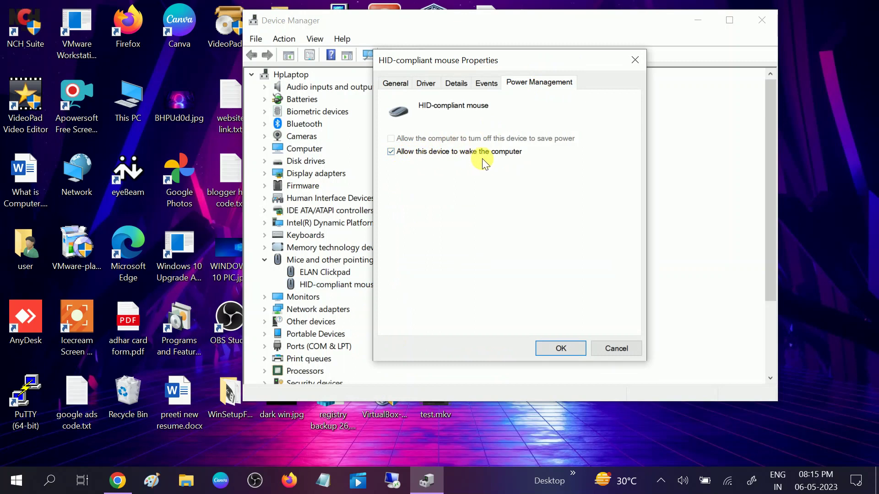
pyautogui.click(392, 153)
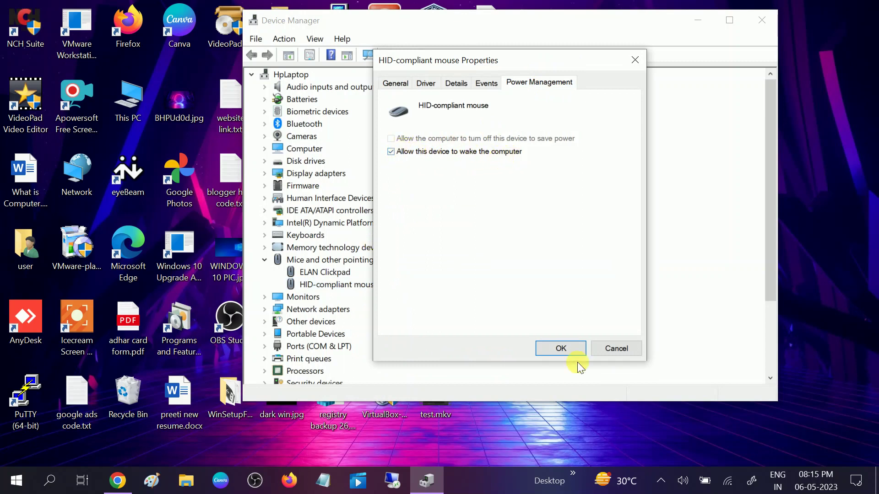
pyautogui.click(561, 348)
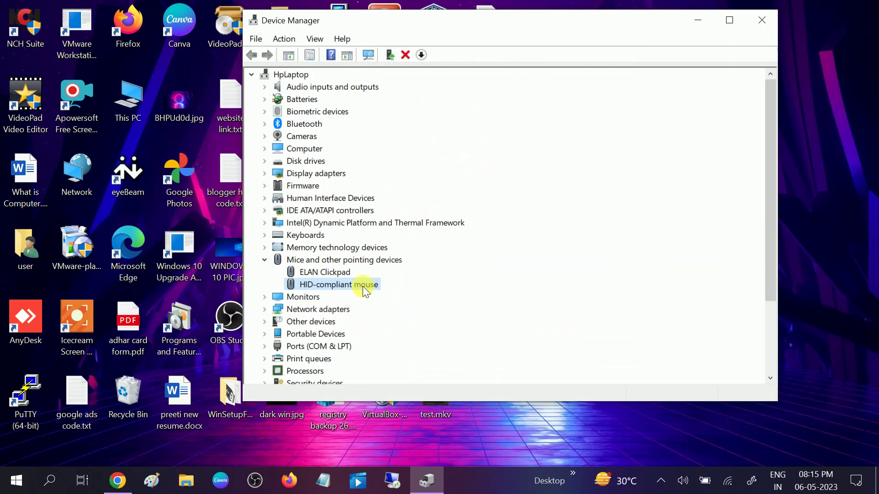
pyautogui.rightClick(324, 273)
pyautogui.click(364, 334)
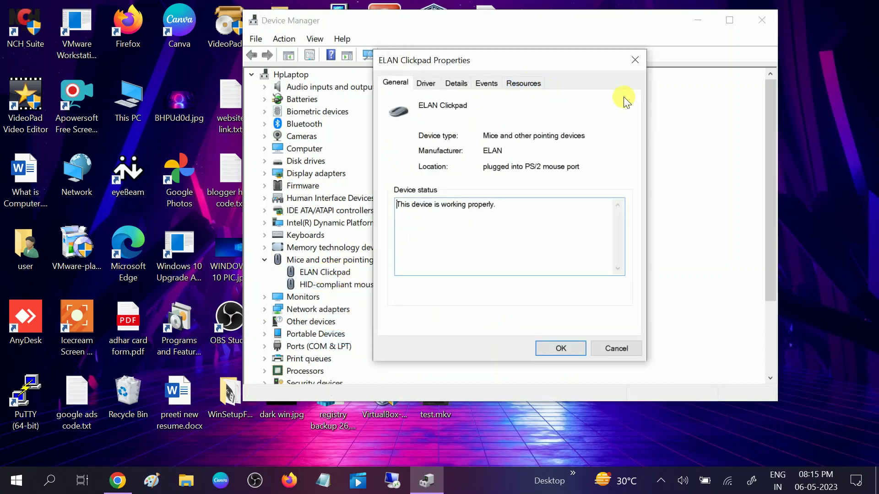
pyautogui.click(635, 60)
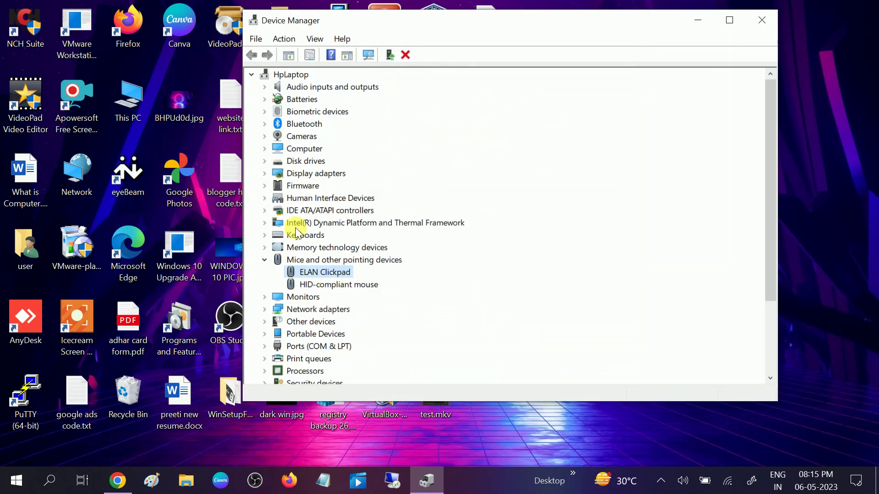
pyautogui.click(266, 261)
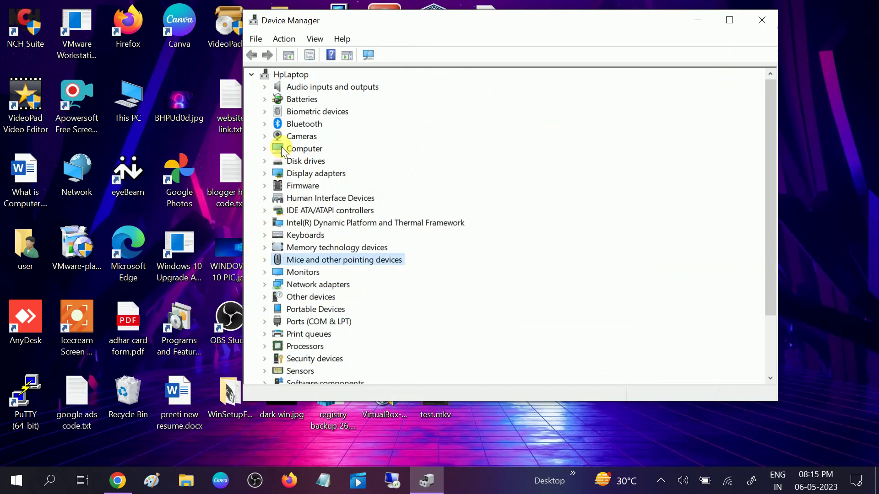
pyautogui.click(264, 235)
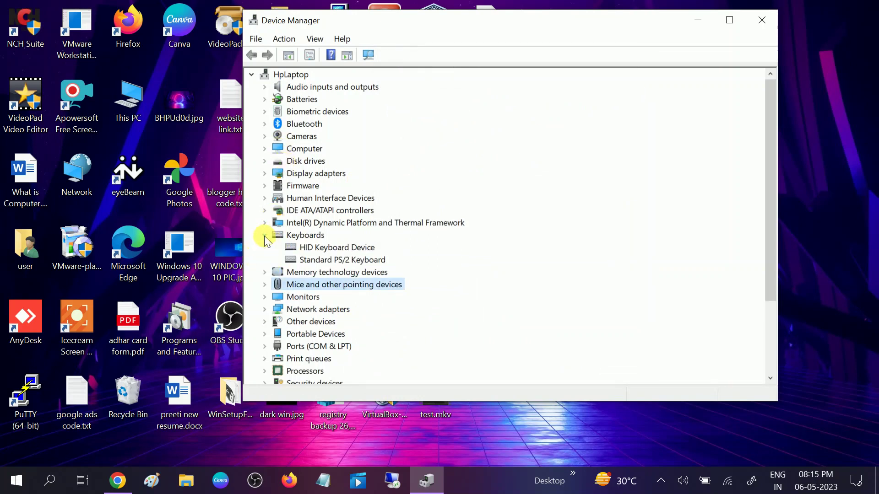
pyautogui.click(344, 249)
pyautogui.rightClick(347, 251)
pyautogui.click(377, 311)
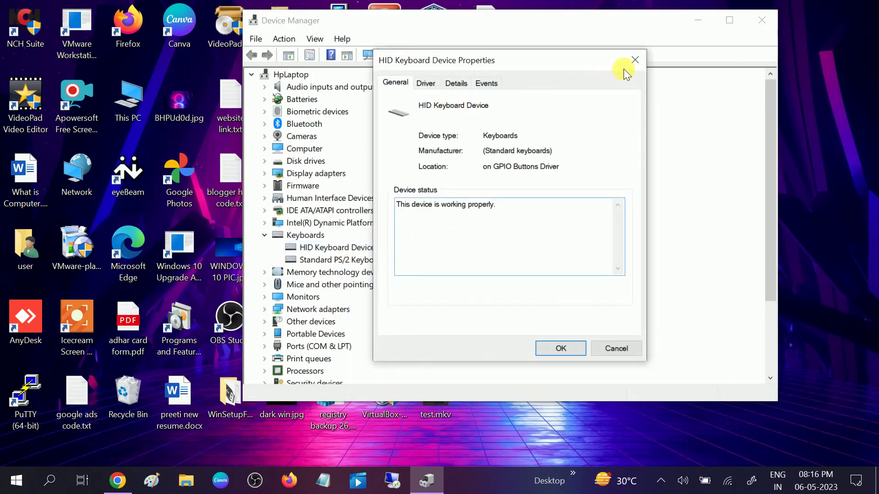
pyautogui.click(634, 60)
pyautogui.click(323, 262)
pyautogui.rightClick(323, 259)
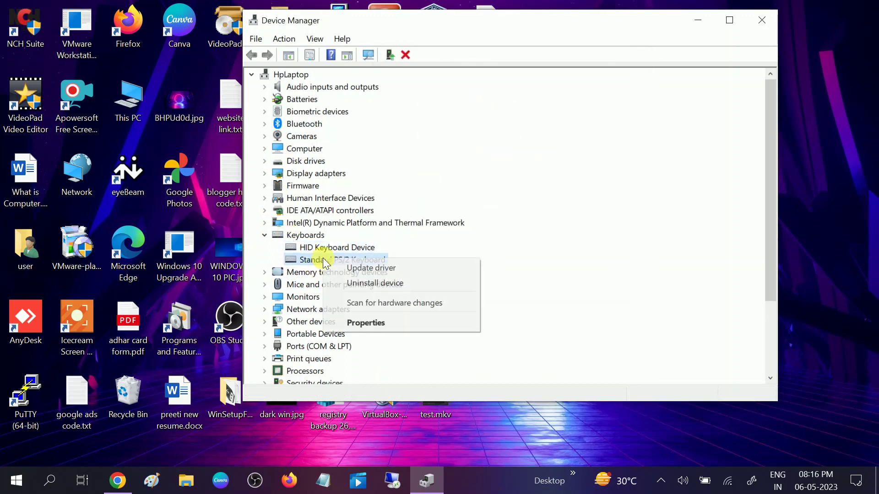
pyautogui.click(362, 323)
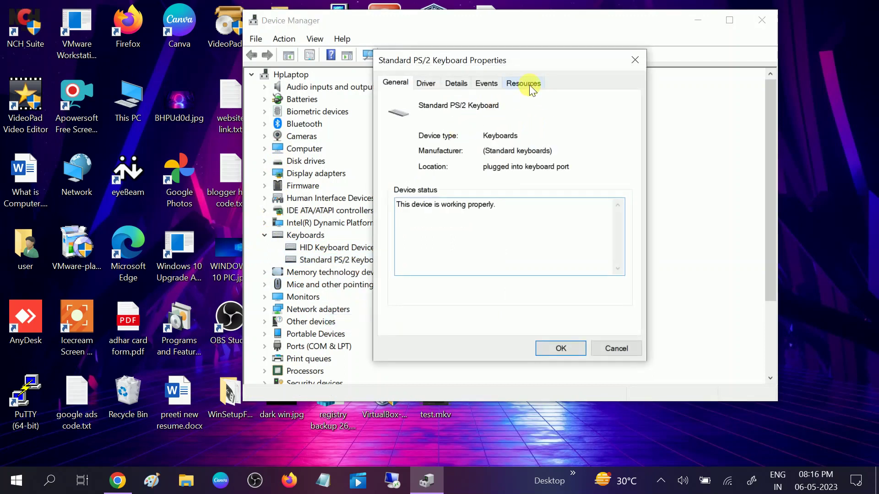
pyautogui.click(633, 60)
pyautogui.click(264, 284)
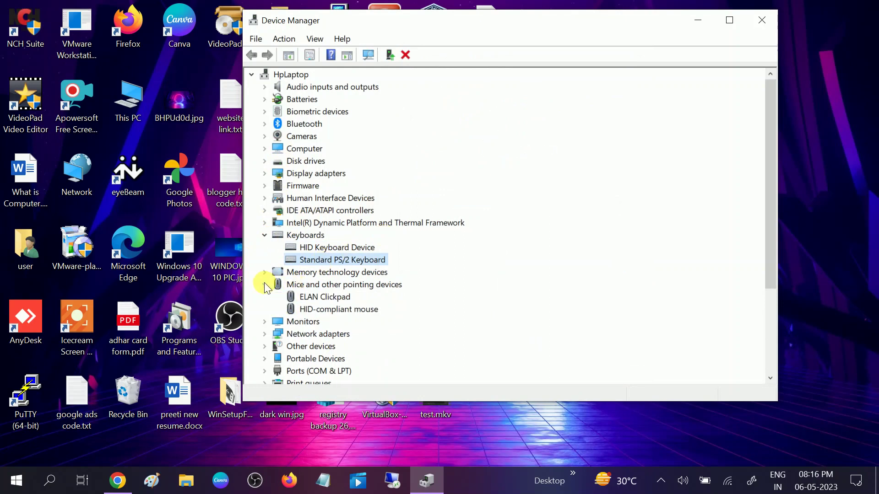
# - Recheck that the HID-compliant mouse may wake the computer and confirm with OK
pyautogui.click(326, 313)
pyautogui.rightClick(327, 314)
pyautogui.click(381, 390)
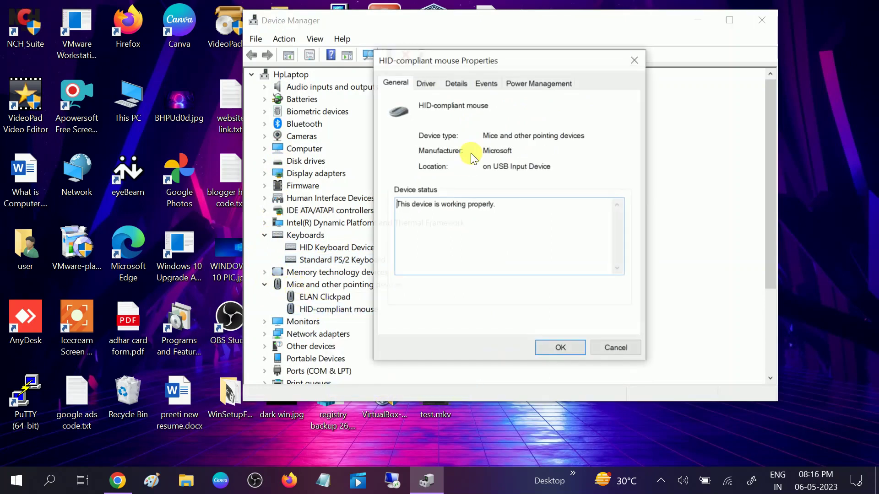
pyautogui.click(537, 84)
pyautogui.click(397, 154)
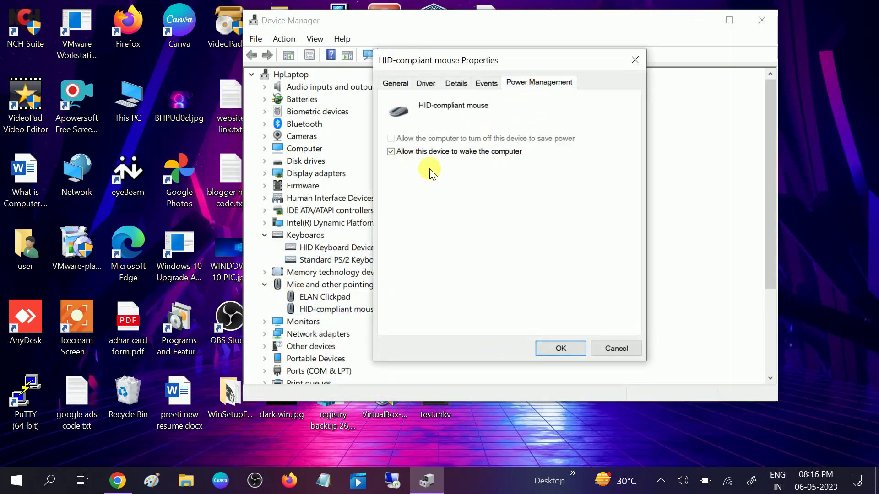
pyautogui.click(556, 349)
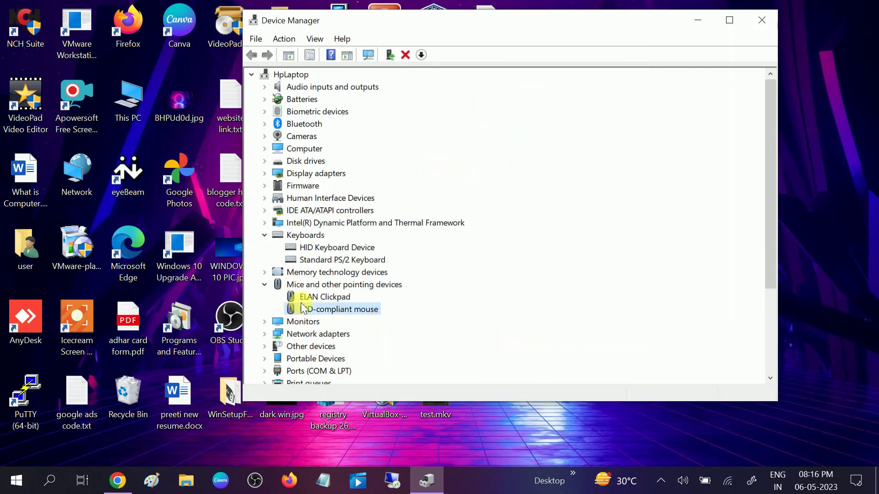
# - Select the mice and Keyboards categories, then close Device Manager
pyautogui.click(370, 285)
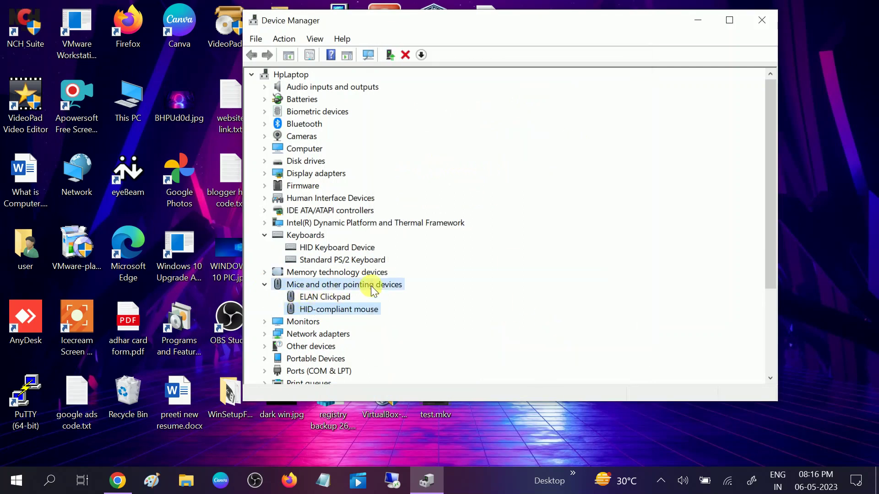
pyautogui.click(297, 237)
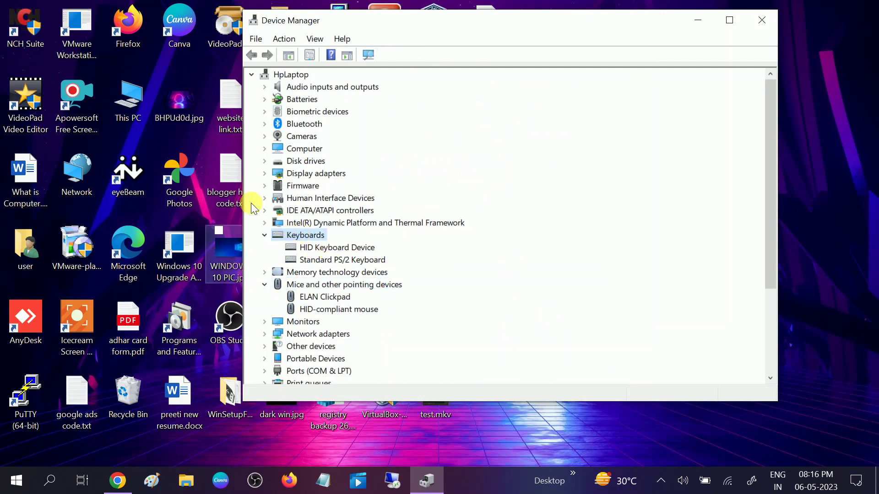
pyautogui.click(762, 20)
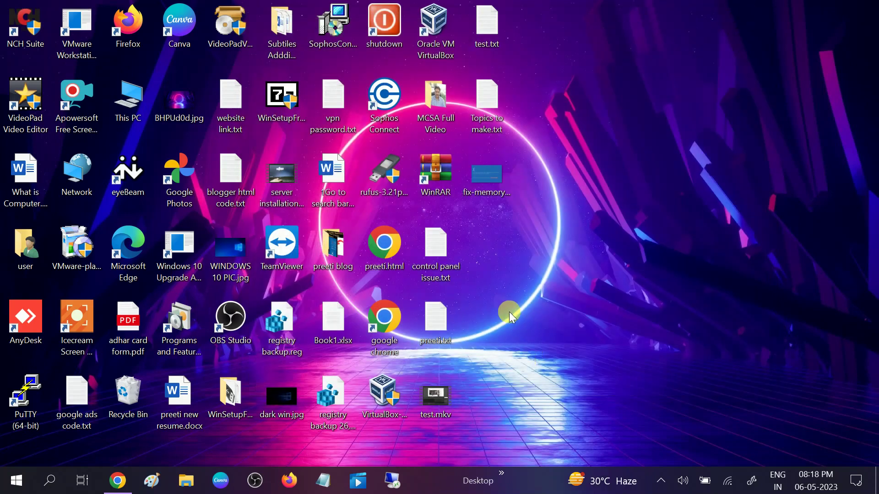
# - Search 'cmd' and run Command Prompt as administrator
pyautogui.click(58, 486)
pyautogui.write('d')
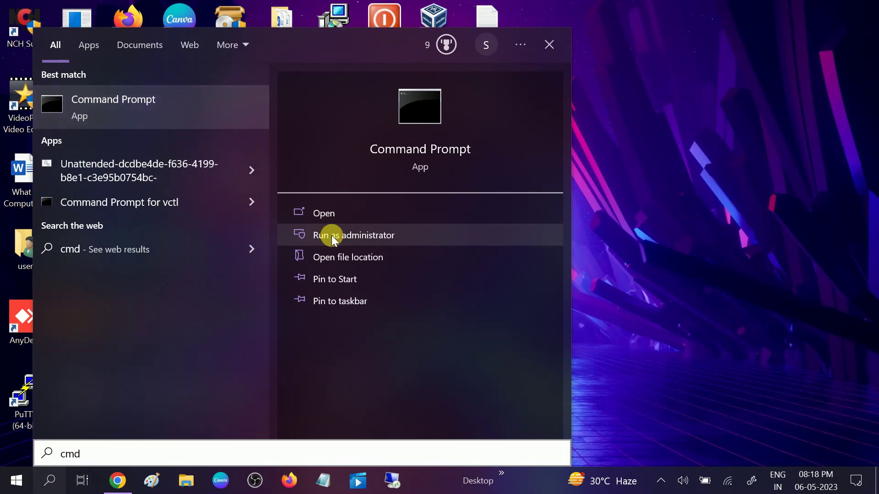
pyautogui.click(332, 238)
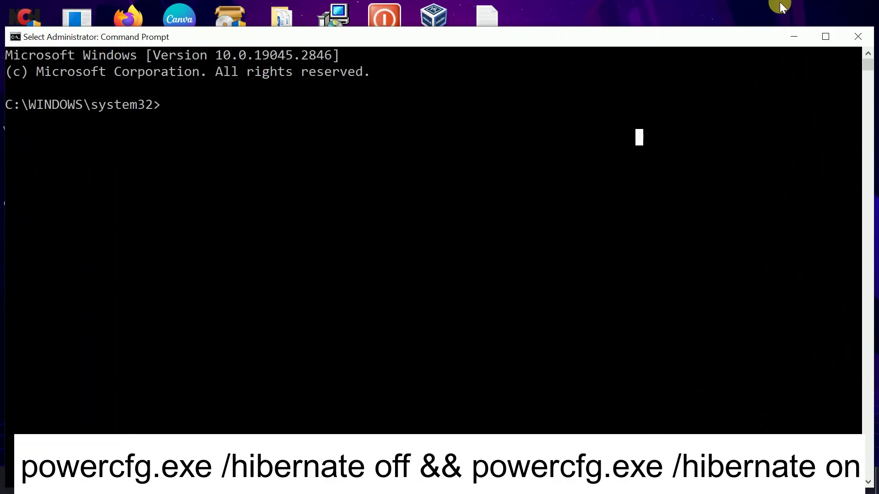
# - Maximize Command Prompt and paste and select the powercfg hibernate command in Notepad
pyautogui.click(822, 38)
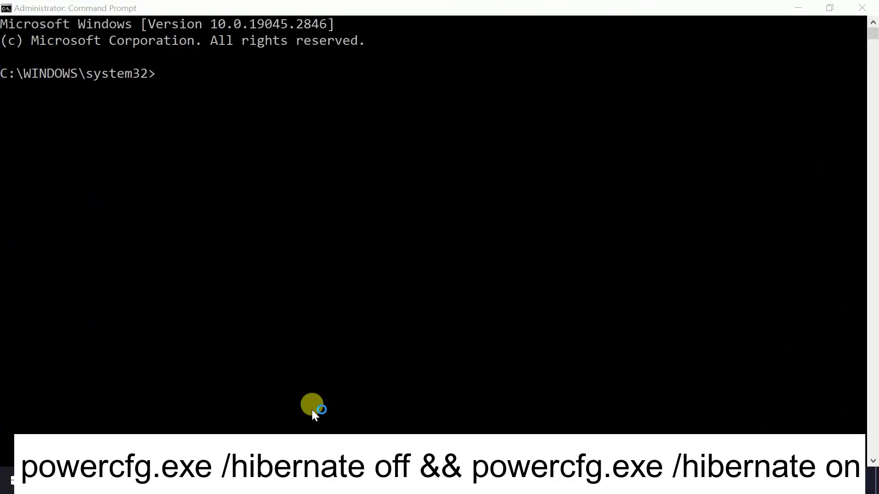
pyautogui.write('powercfg.exe /hibernate off && powercfg.exe /hibernate on')
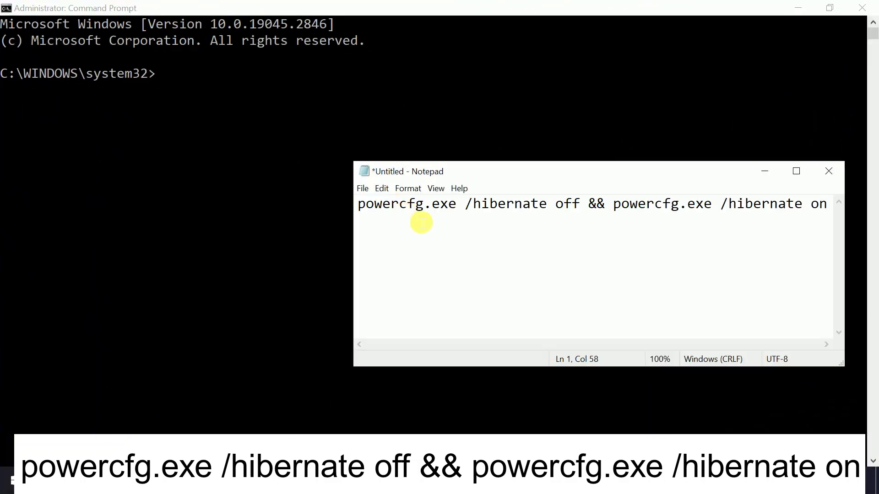
pyautogui.doubleClick(421, 221)
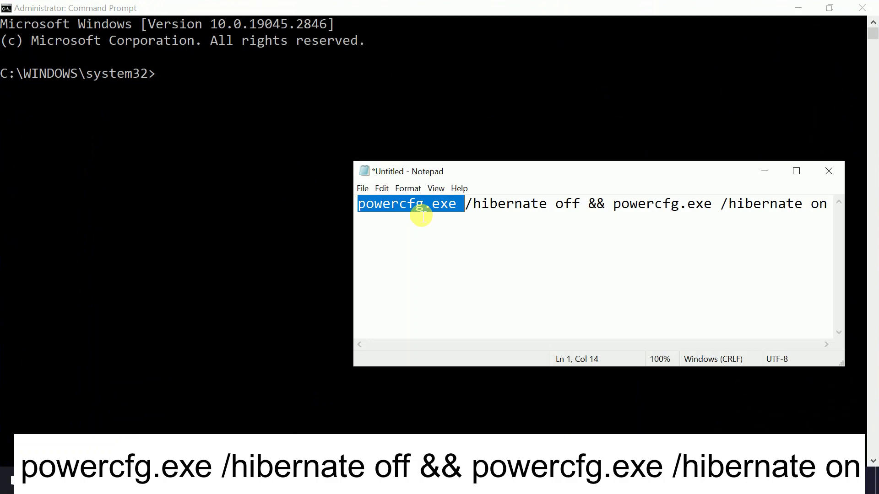
pyautogui.hotkey('ctrl', 'a')
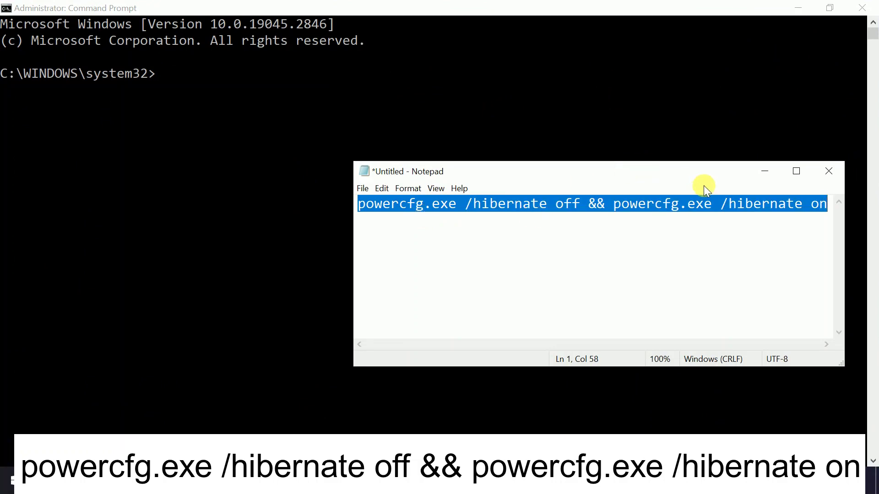
pyautogui.click(750, 171)
# - Run 'powercfg.exe /hibernate off && powercfg.exe /hibernate on', then minimize Command Prompt
pyautogui.click(235, 102)
pyautogui.rightClick(235, 100)
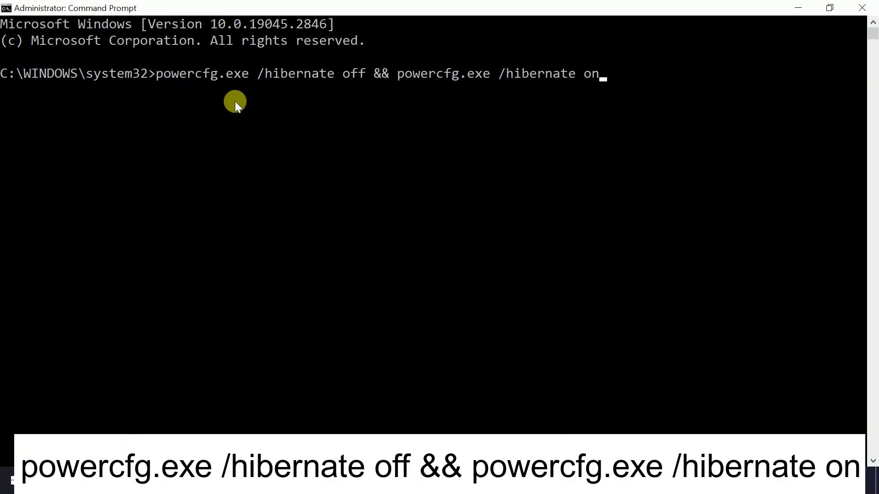
pyautogui.press('Return')
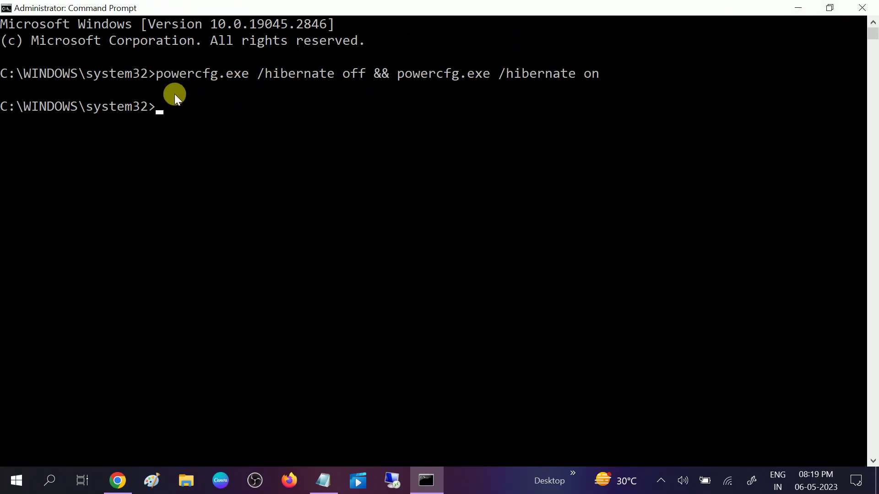
pyautogui.moveTo(156, 77)
pyautogui.mouseDown()
pyautogui.moveTo(504, 84)
pyautogui.moveTo(585, 76)
pyautogui.mouseUp()
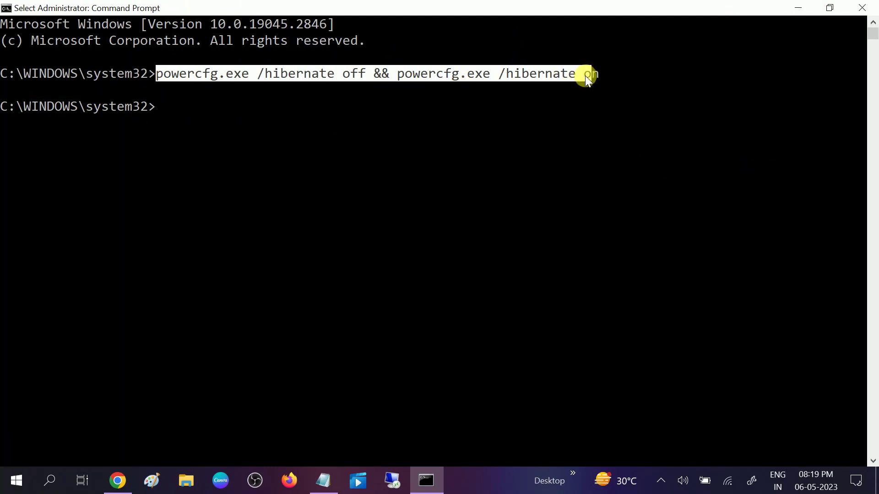
pyautogui.click(795, 13)
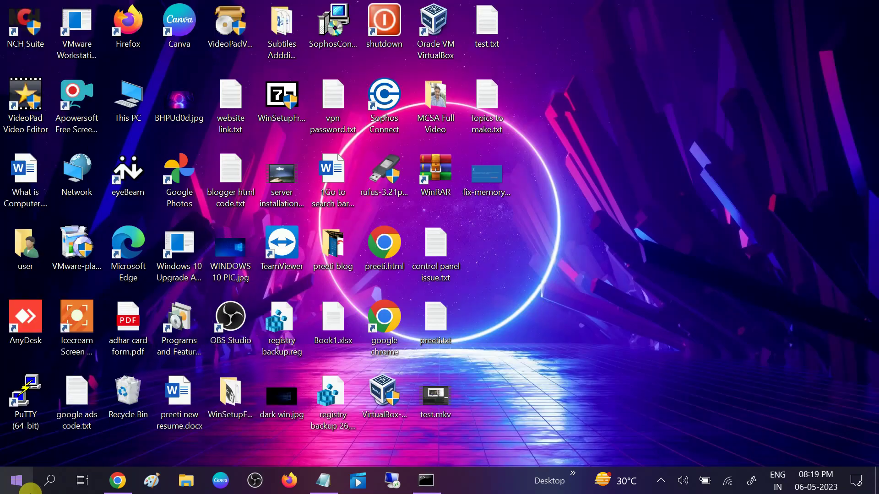
# - Open Control Panel from Windows Search with View by set to Large icons
pyautogui.click(49, 481)
pyautogui.write('c')
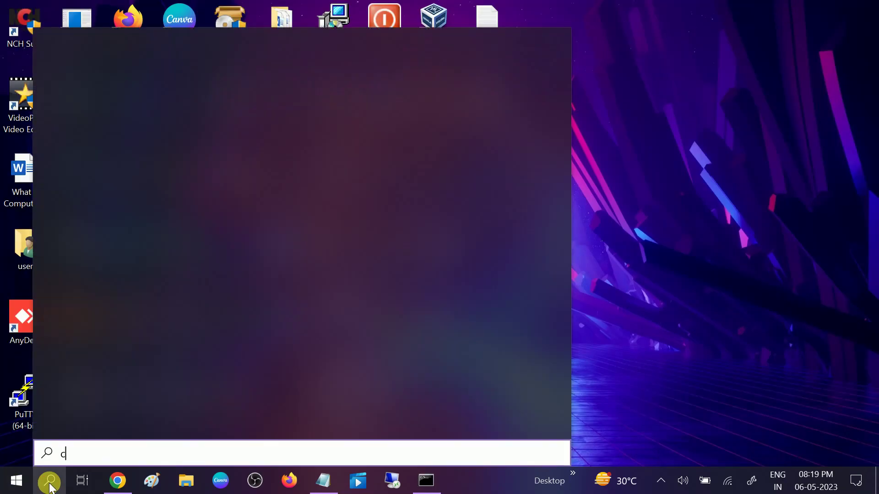
pyautogui.write('ontrol')
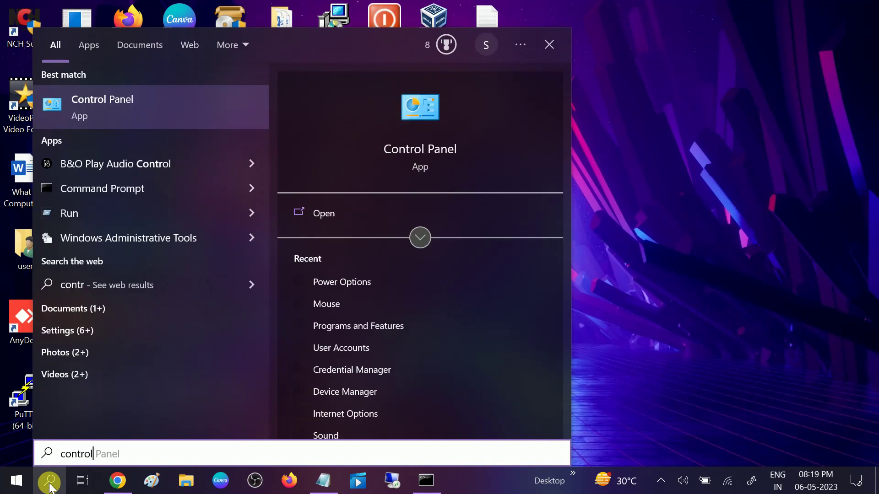
pyautogui.click(159, 106)
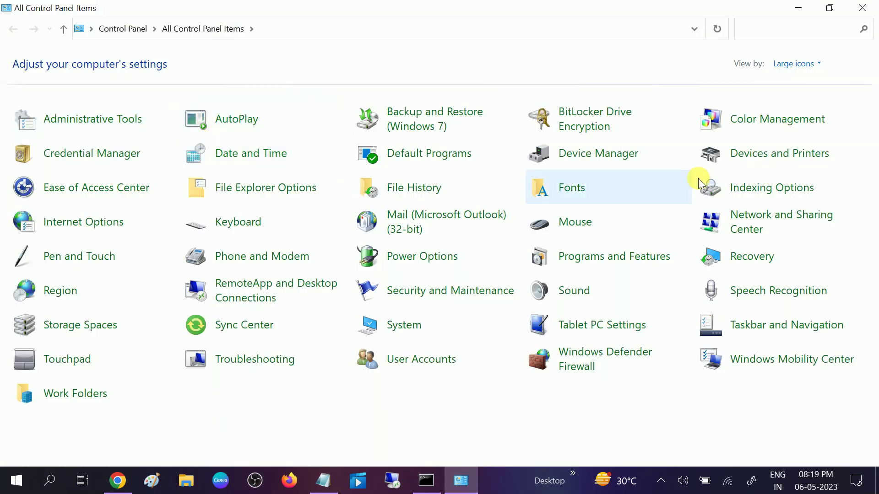
pyautogui.click(803, 64)
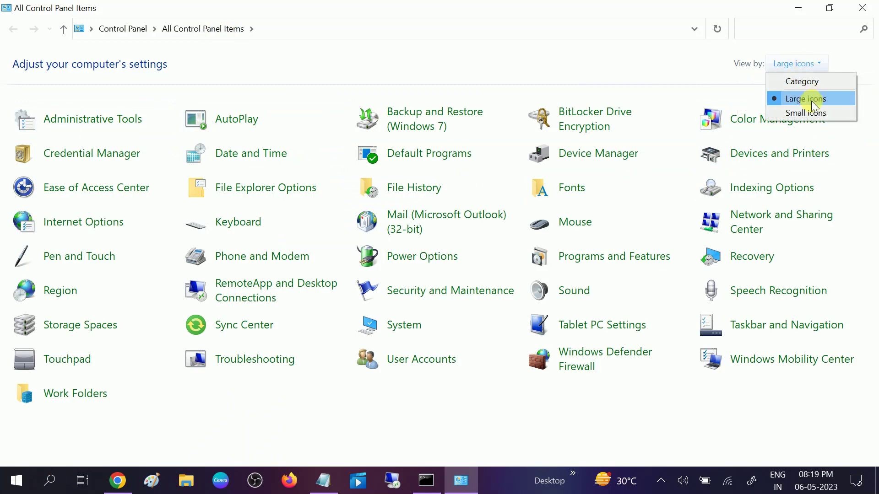
pyautogui.click(808, 98)
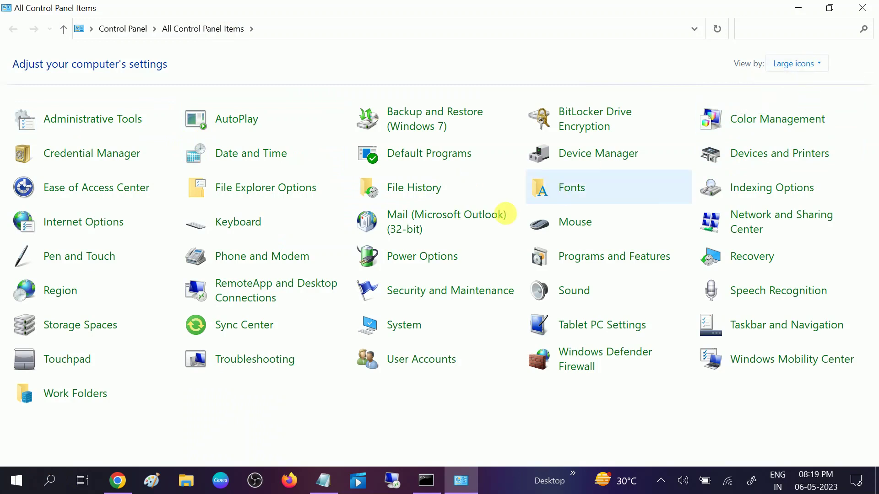
# - Go from Power Options through Balanced's plan settings to Change advanced power settings
pyautogui.click(424, 256)
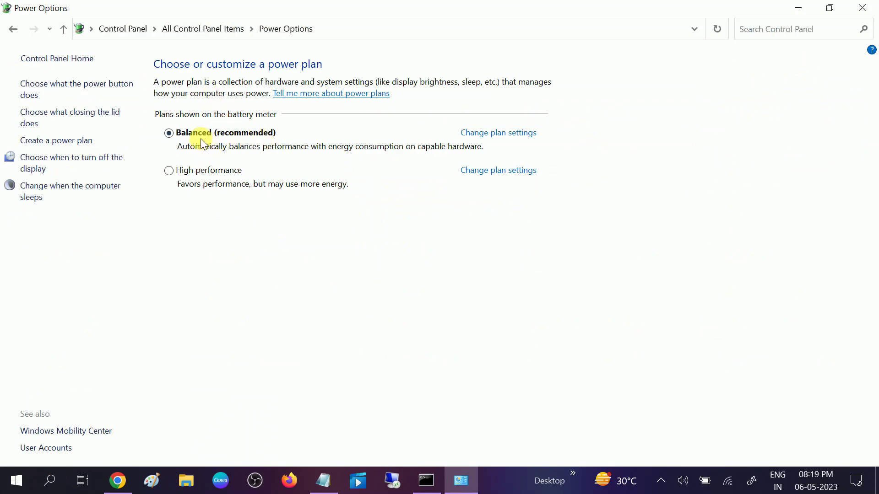
pyautogui.click(498, 134)
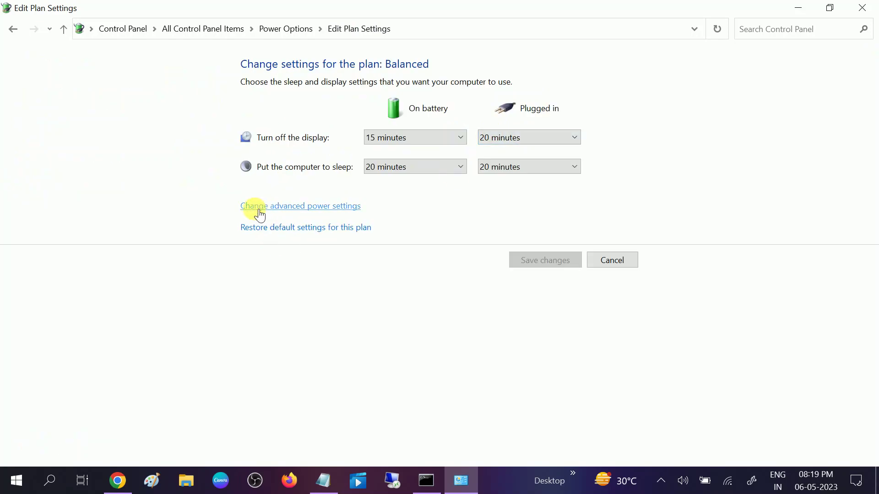
pyautogui.click(292, 211)
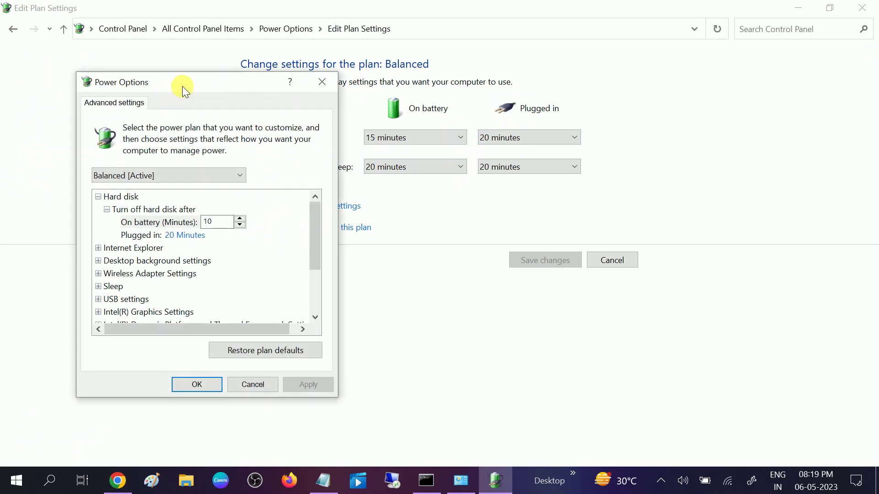
# - Set Sleep > Allow hybrid sleep to Off for On battery and Plugged in
pyautogui.moveTo(182, 86); pyautogui.dragTo(438, 49)
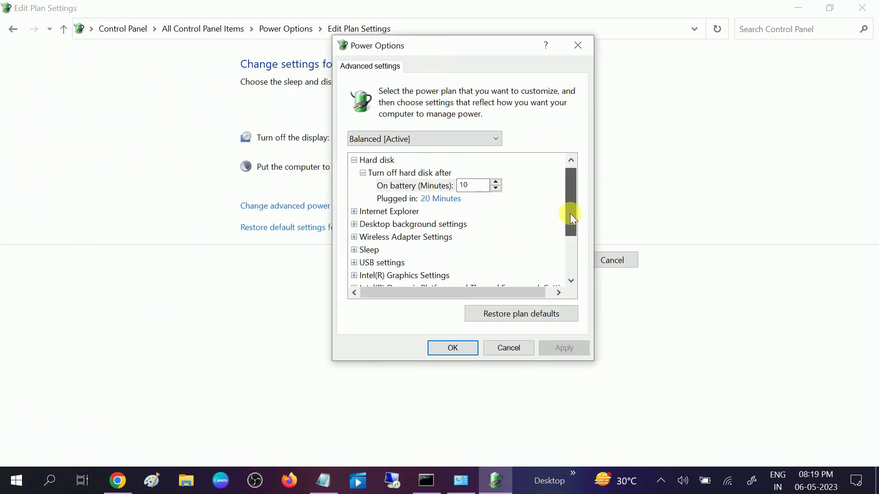
pyautogui.moveTo(570, 214); pyautogui.dragTo(572, 232)
pyautogui.click(354, 213)
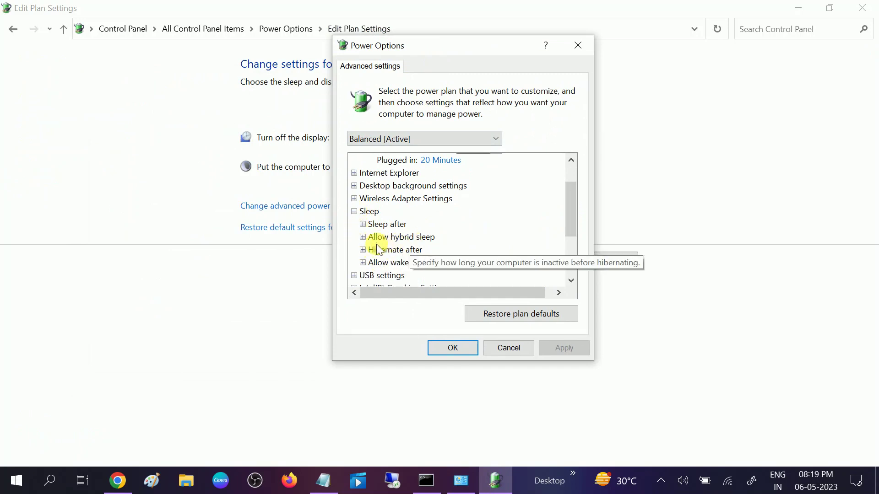
pyautogui.click(363, 237)
pyautogui.click(426, 256)
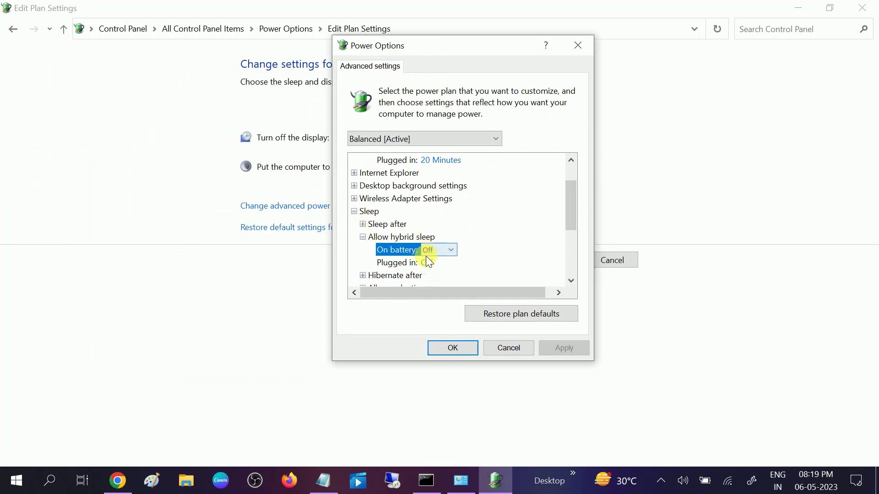
pyautogui.click(432, 270)
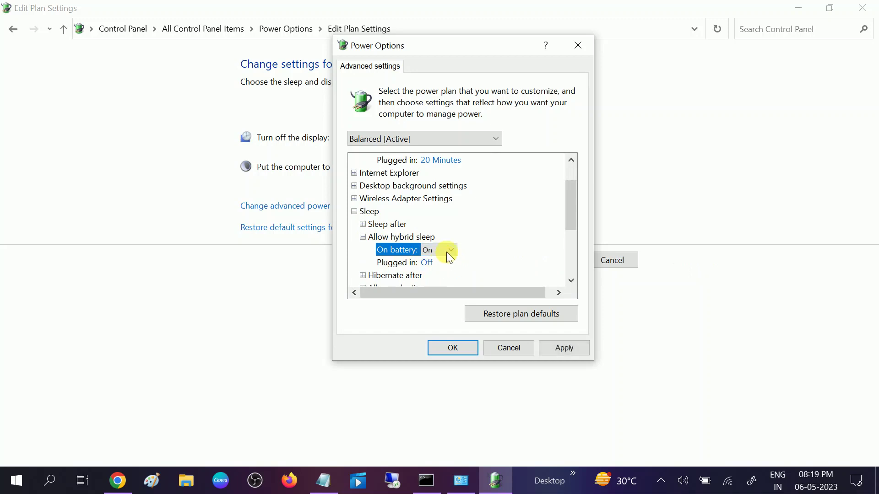
pyautogui.click(445, 249)
pyautogui.click(439, 262)
pyautogui.click(432, 263)
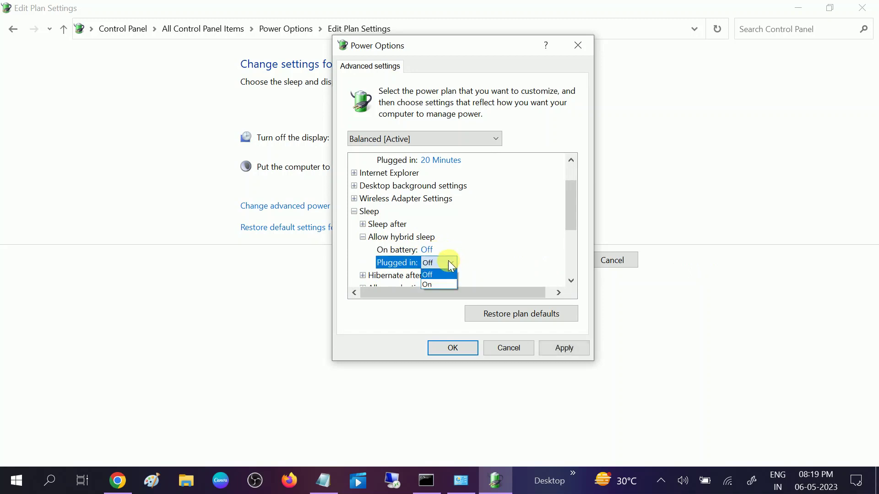
pyautogui.click(569, 350)
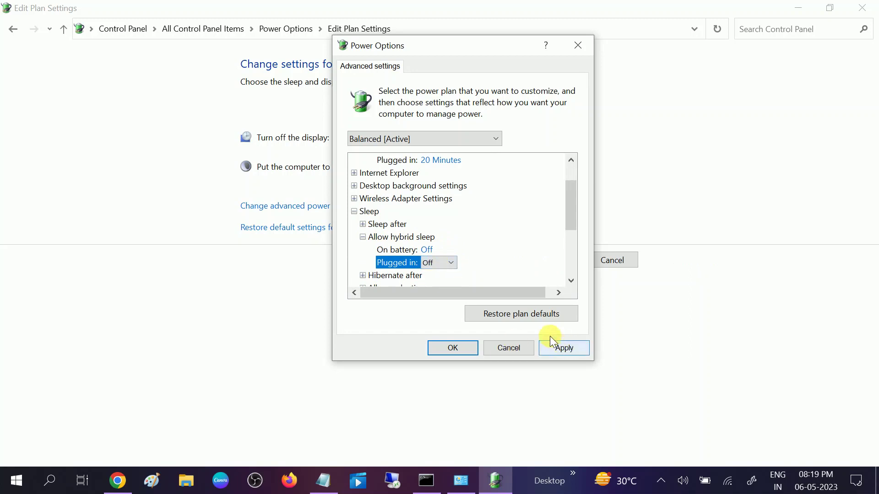
pyautogui.moveTo(567, 217); pyautogui.dragTo(570, 243)
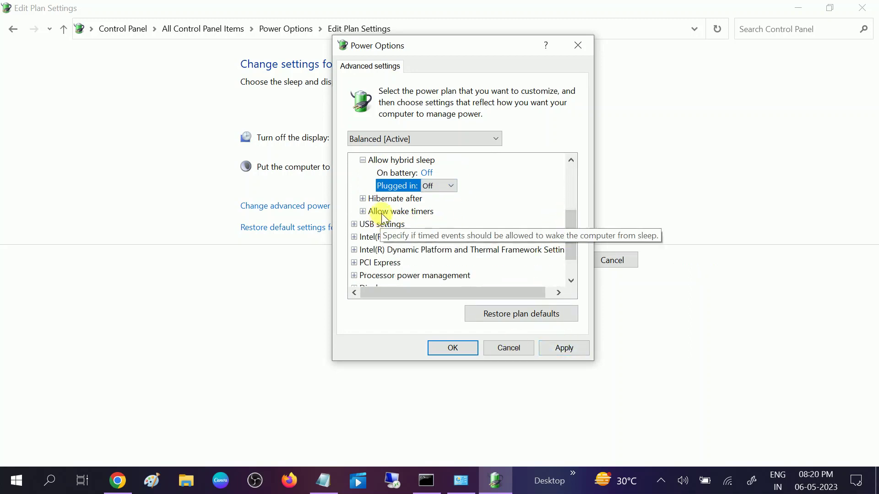
# - Set Allow wake timers to Enable for battery and plugged in, then Apply and OK
pyautogui.click(362, 212)
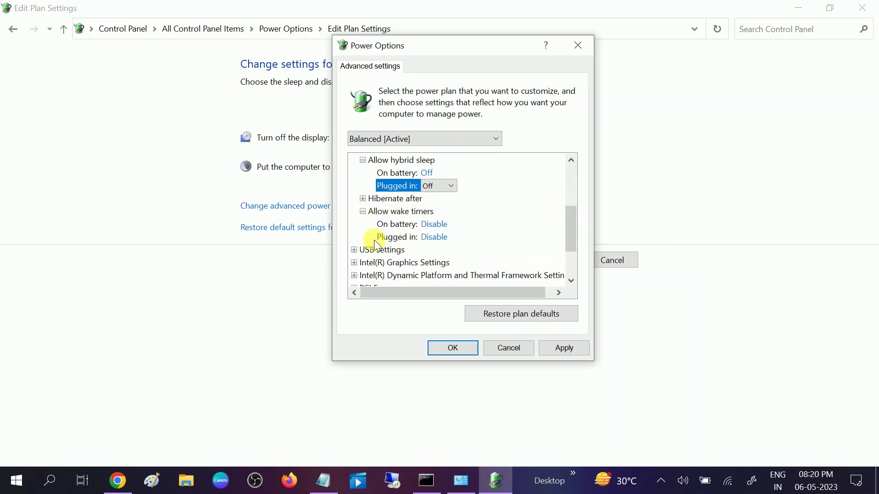
pyautogui.click(432, 224)
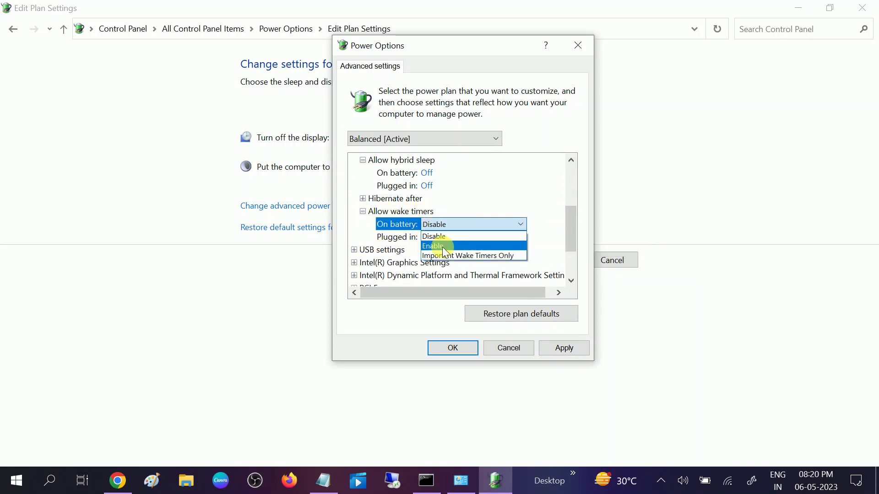
pyautogui.click(441, 247)
pyautogui.click(434, 237)
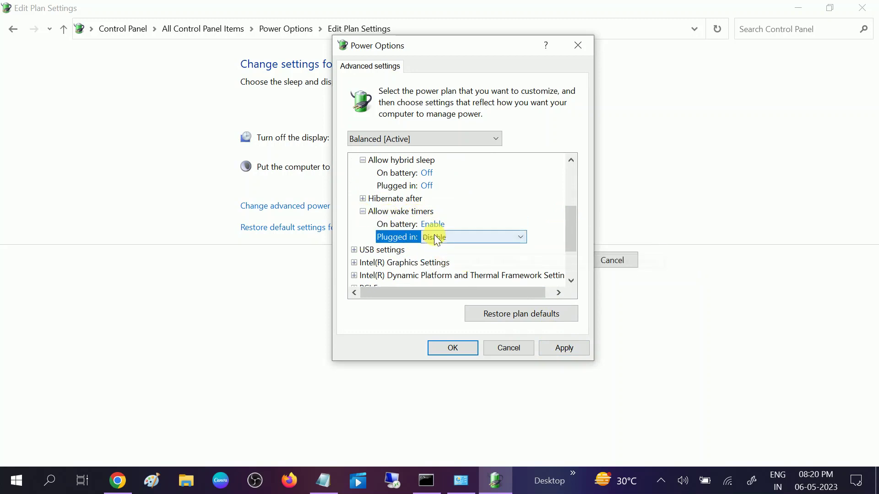
pyautogui.click(440, 255)
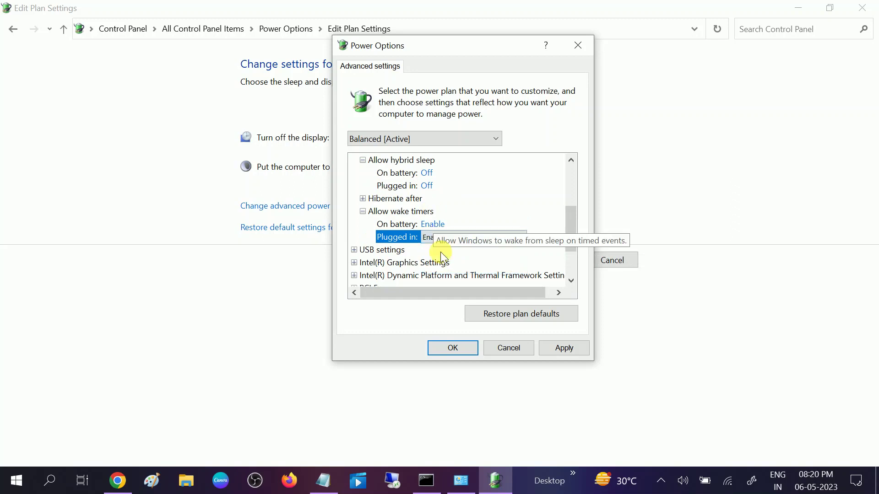
pyautogui.click(557, 348)
pyautogui.click(453, 349)
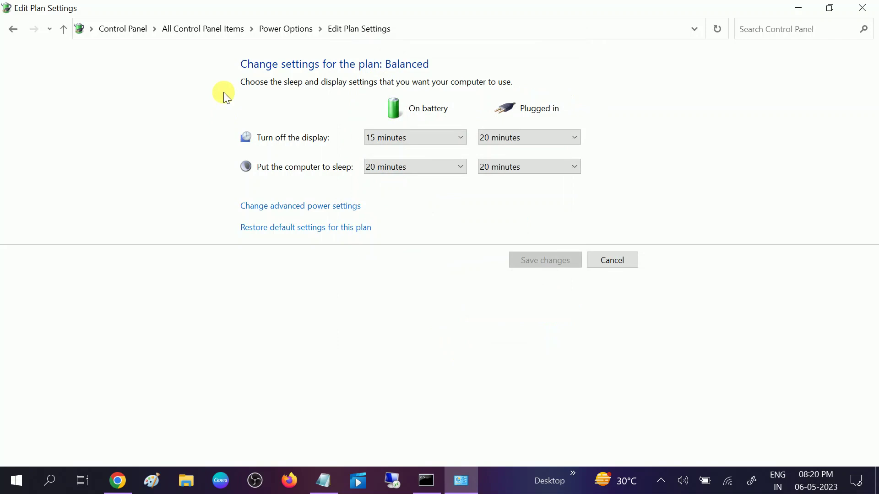
# - Uncheck 'Turn on fast startup' in the power button settings and save the changes
pyautogui.click(279, 30)
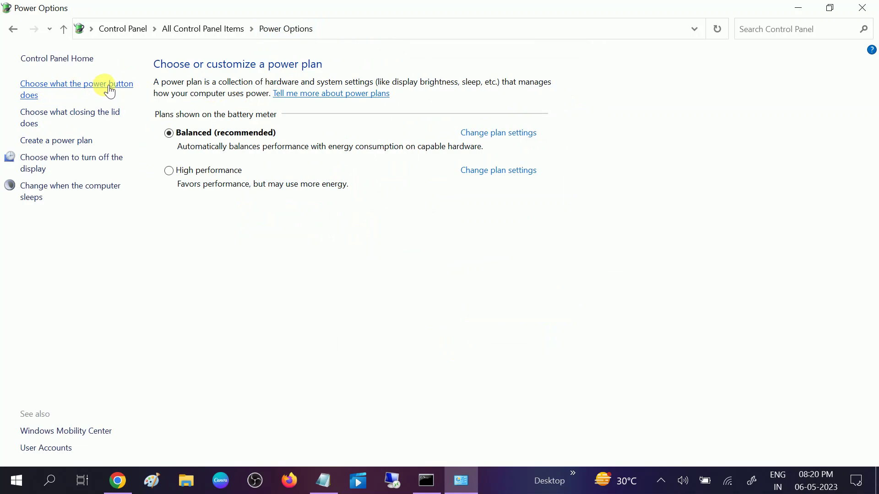
pyautogui.click(108, 90)
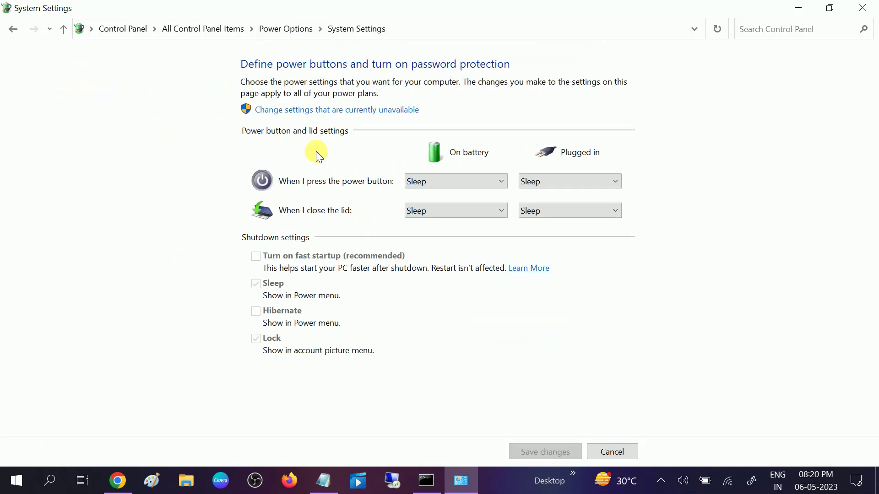
pyautogui.click(371, 111)
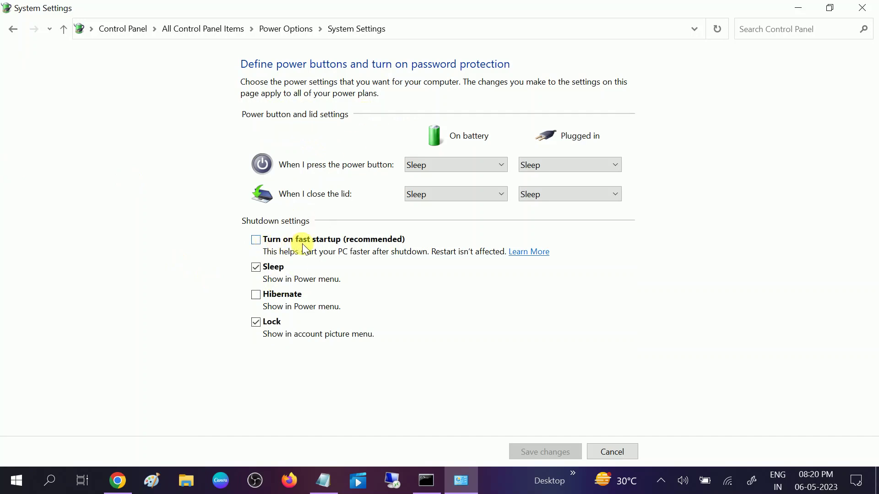
pyautogui.click(256, 240)
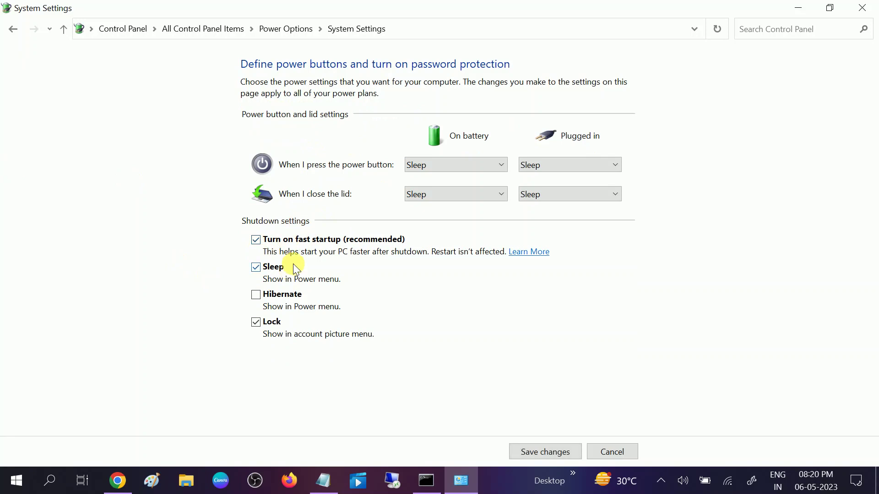
pyautogui.click(256, 240)
pyautogui.click(531, 454)
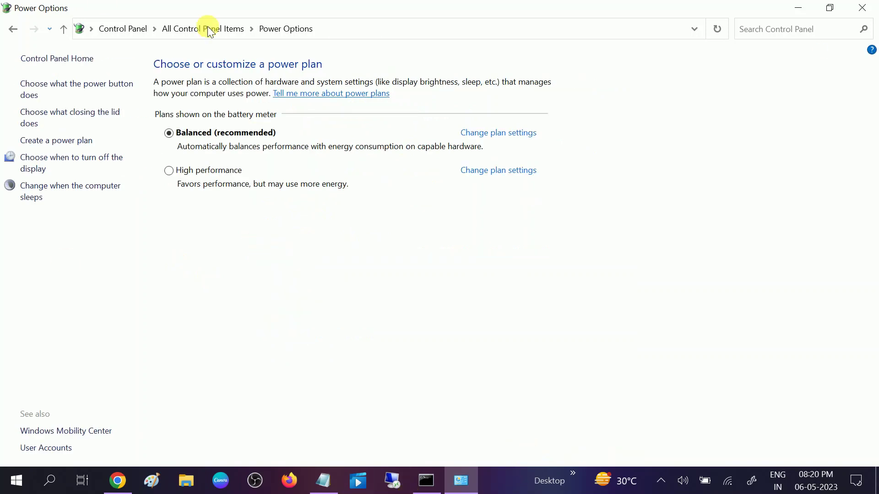
# - Close the Power Options window to return to the desktop
pyautogui.click(862, 7)
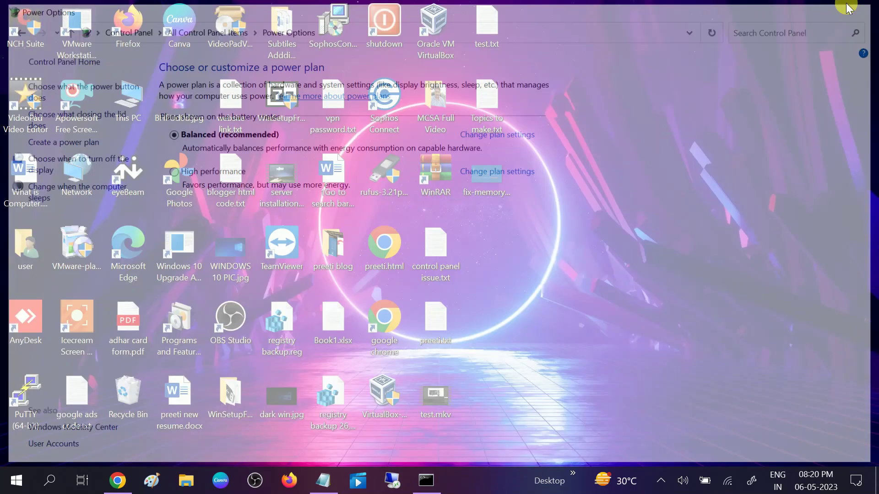